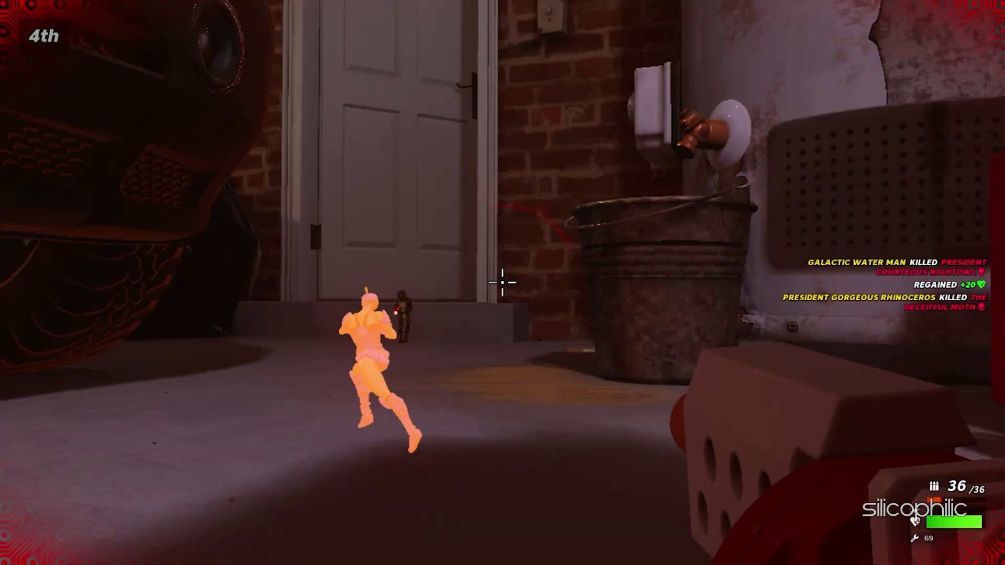
Keep firing at the orange enemy until it dies, moving up from 4th to 3rd place.
click(503, 283)
click(503, 282)
click(503, 282)
click(502, 283)
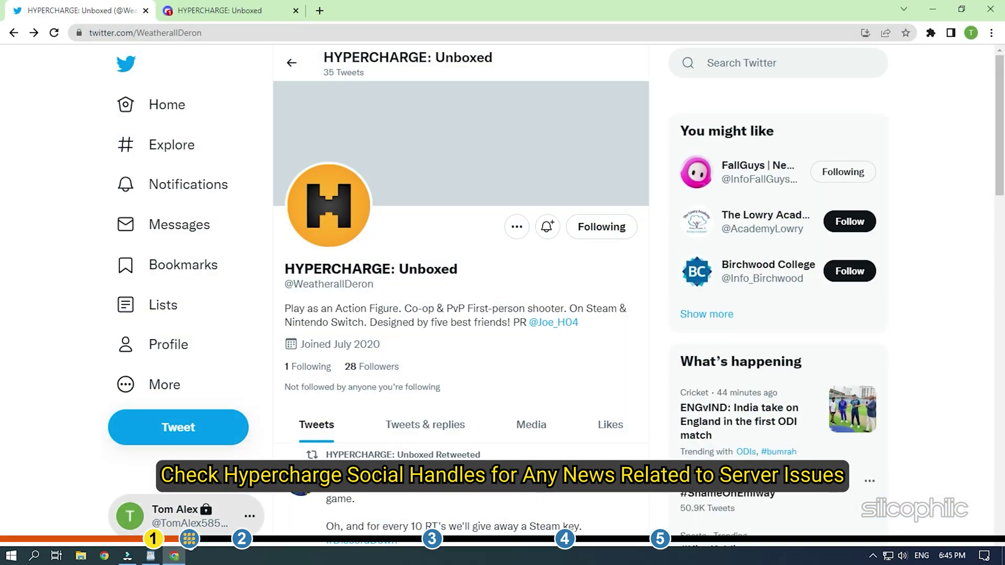
Scroll down the HYPERCHARGE: Unboxed Tweets to find the Discord-down retweet.
scroll(657, 193, down, 5)
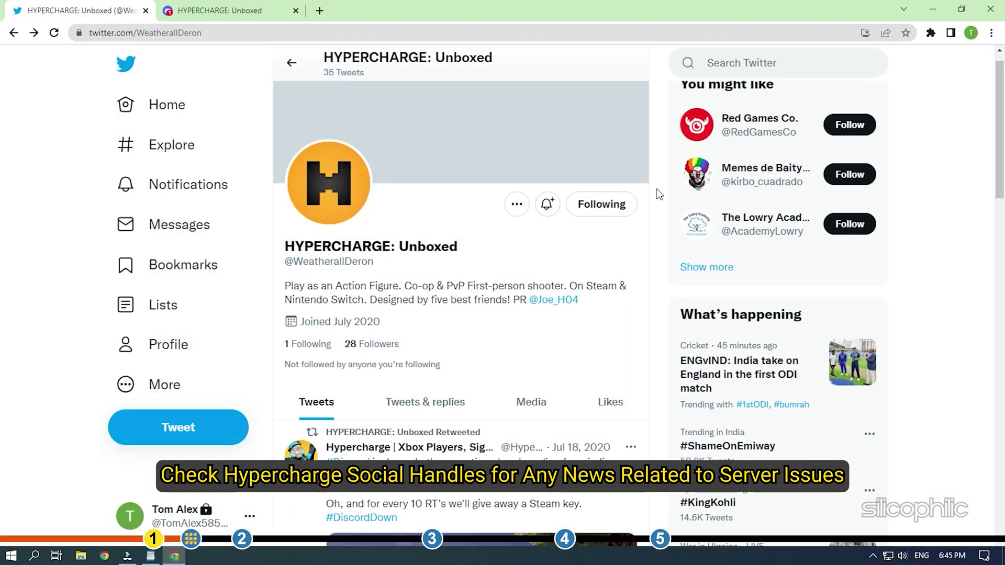
scroll(658, 193, down, 5)
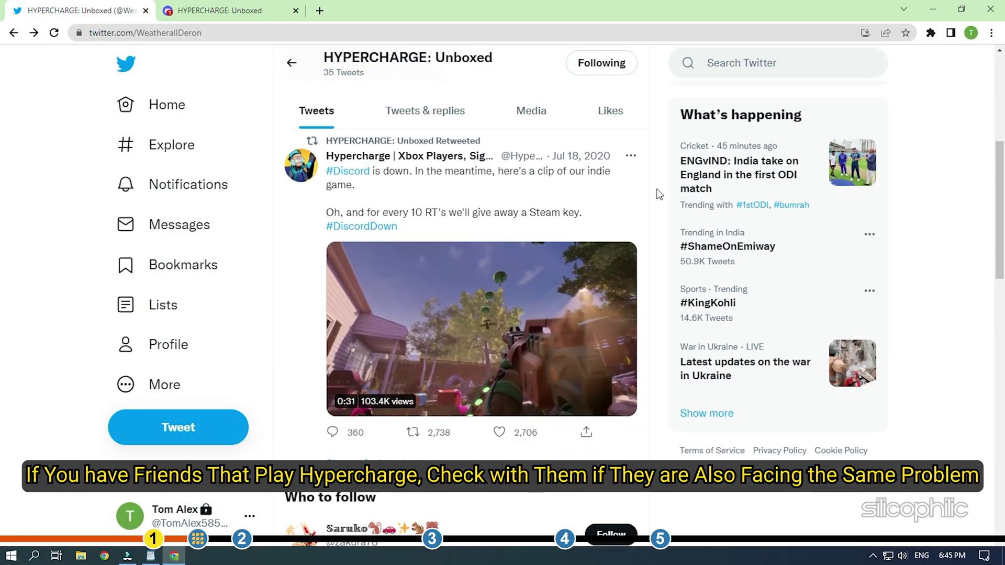
Switch to the HYPERCHARGE Discord #news tab and scroll up through its announcements.
click(212, 5)
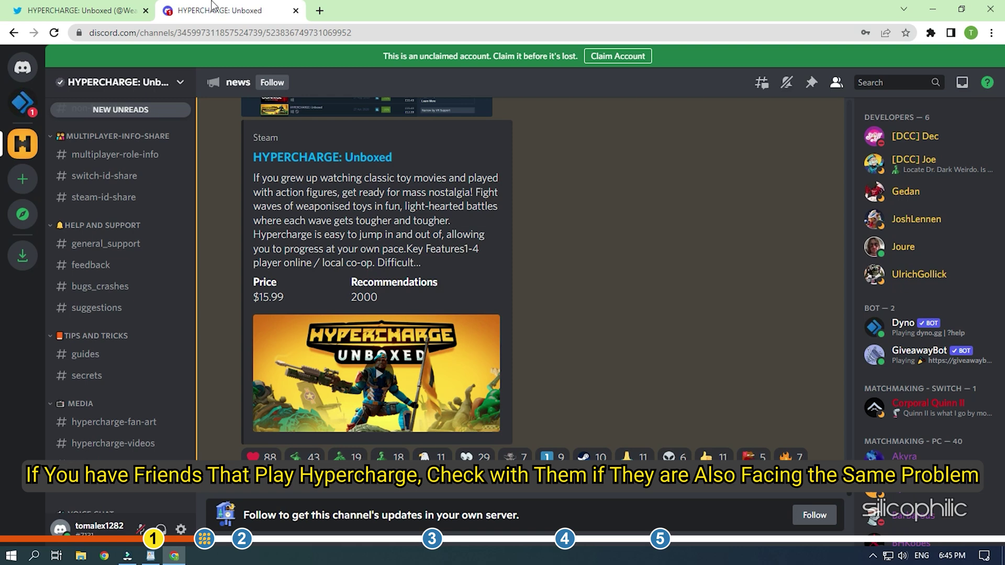
scroll(688, 255, up, 4)
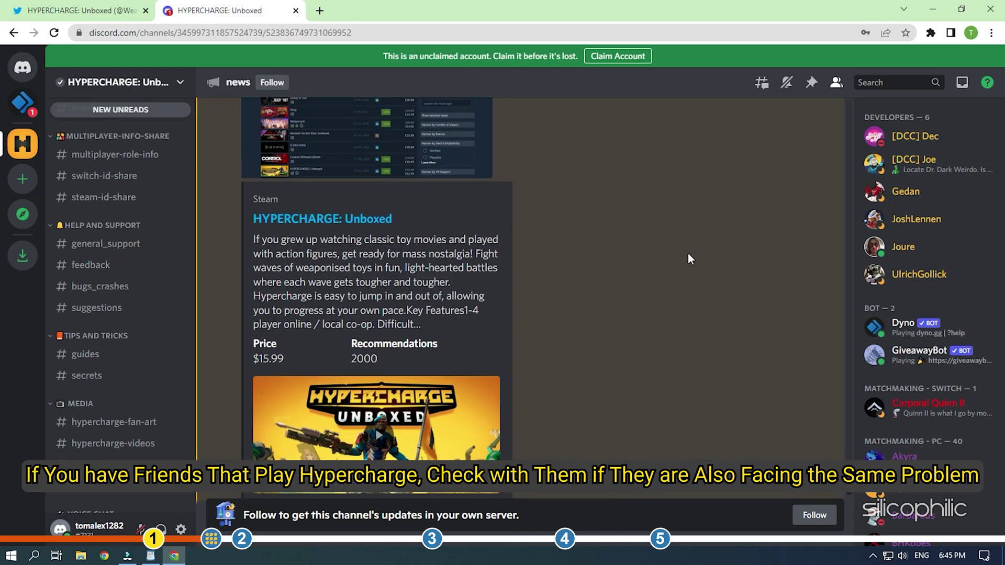
scroll(688, 259, up, 6)
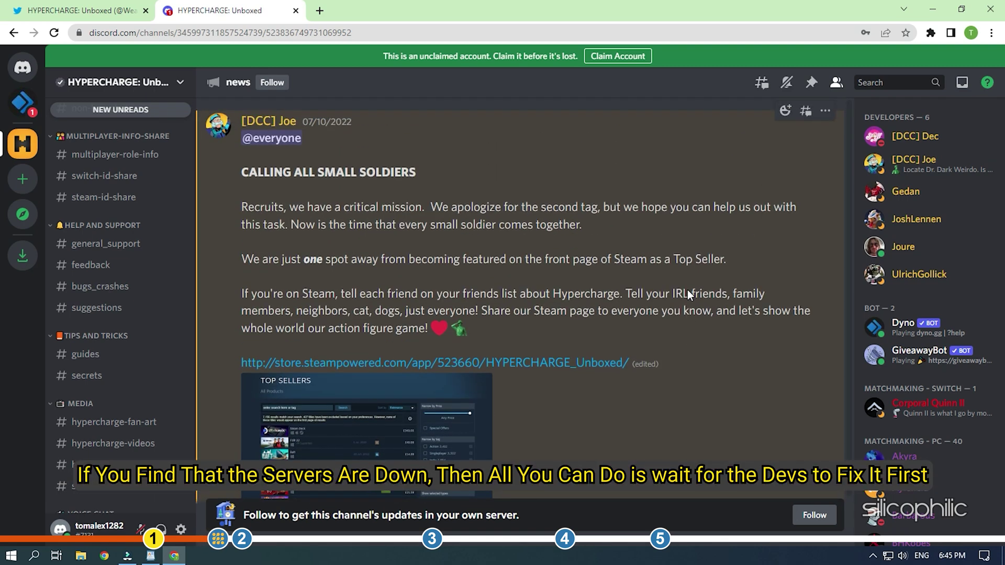
scroll(689, 290, up, 6)
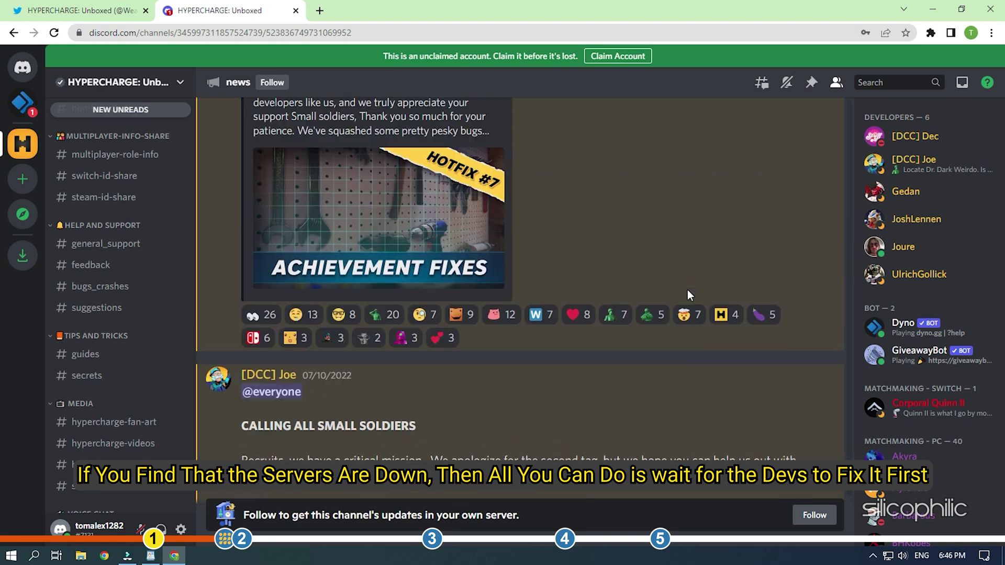
scroll(688, 291, up, 10)
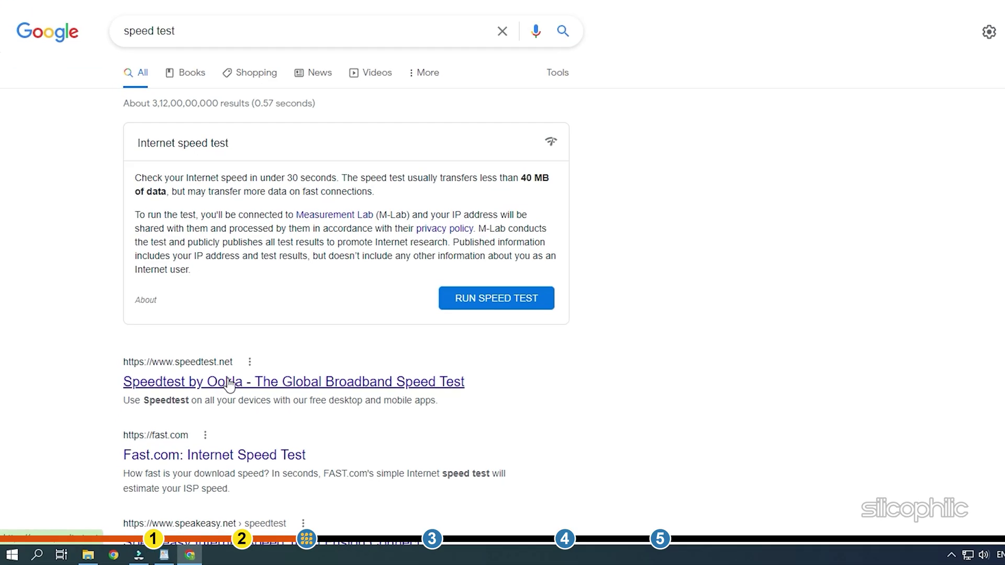
Go to Speedtest by Ookla from the results and start a speed test with GO.
click(208, 395)
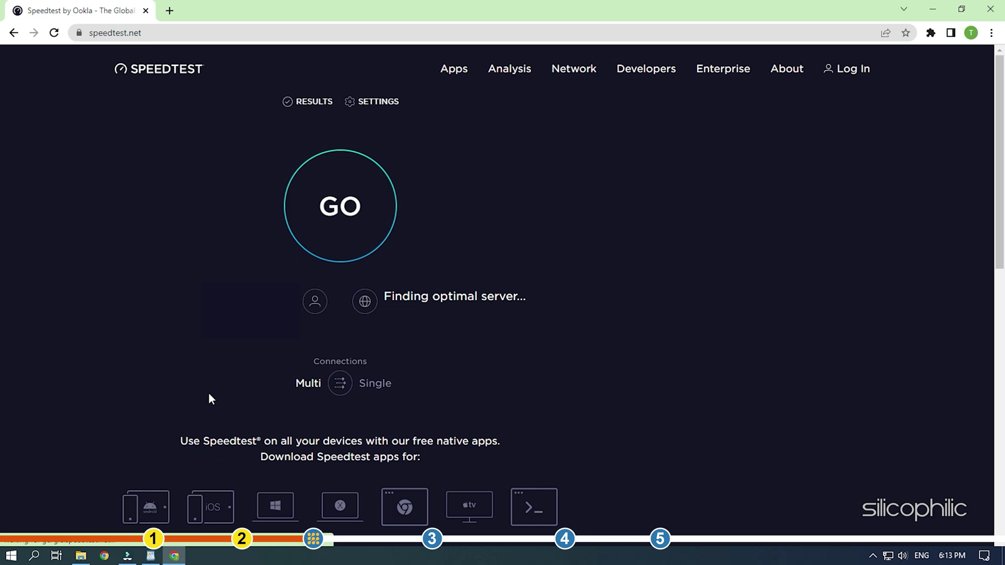
click(339, 208)
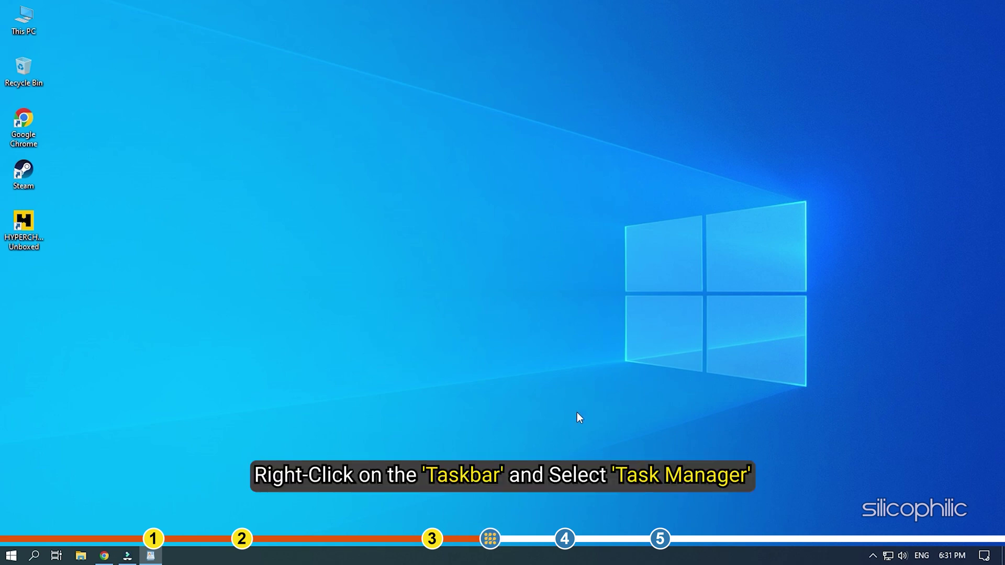
Launch Task Manager from the taskbar and end the Google Chrome process.
right_click(488, 555)
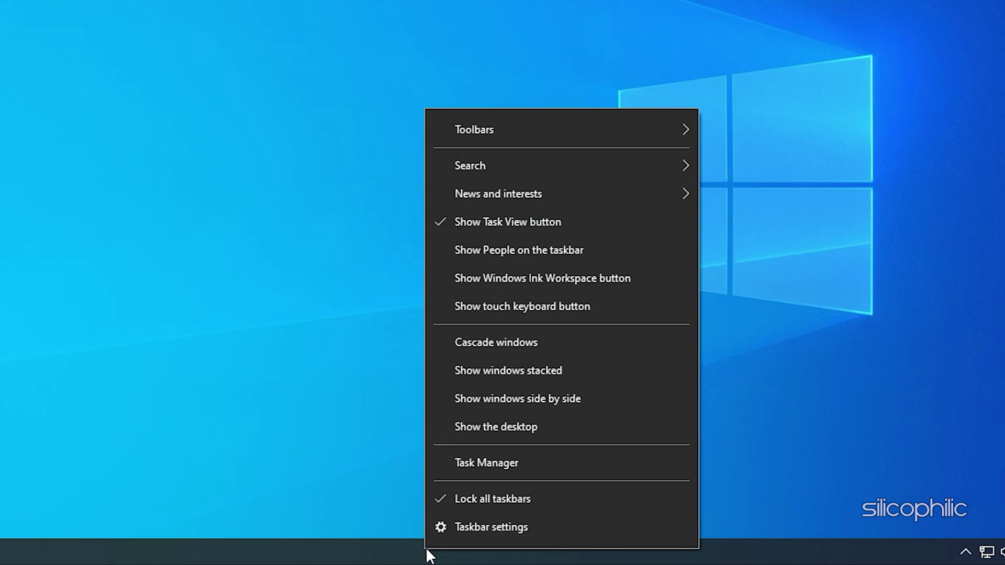
click(534, 467)
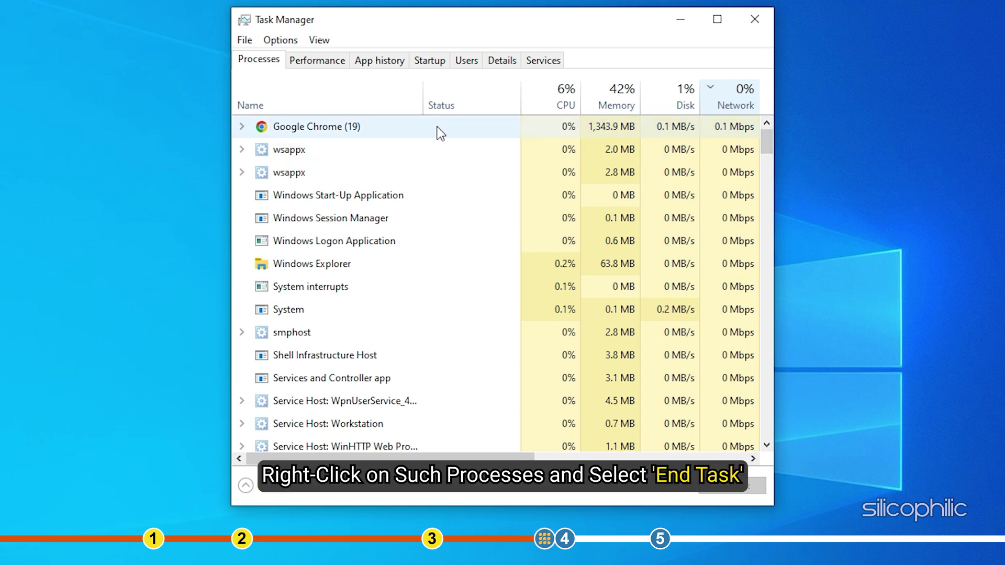
right_click(400, 124)
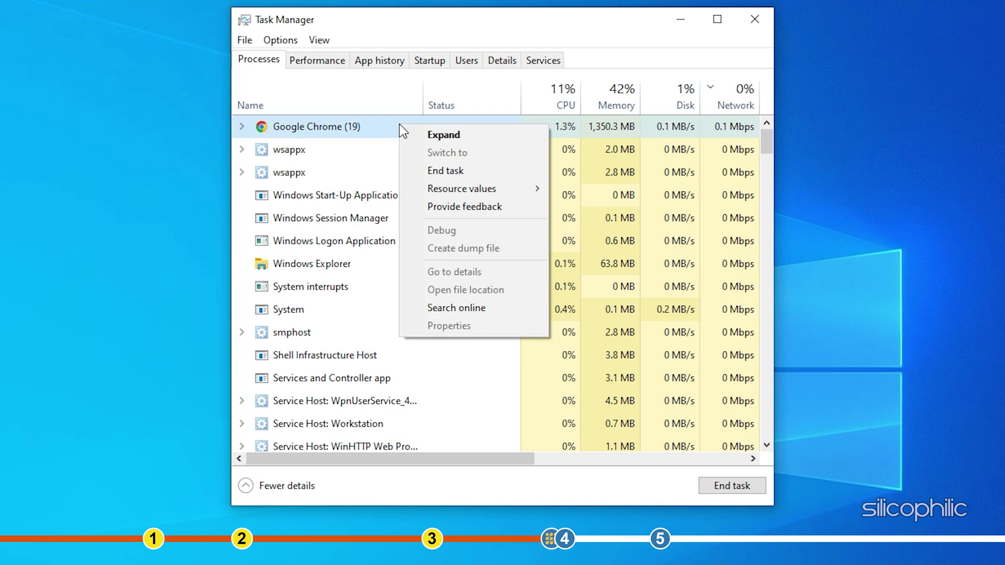
click(472, 174)
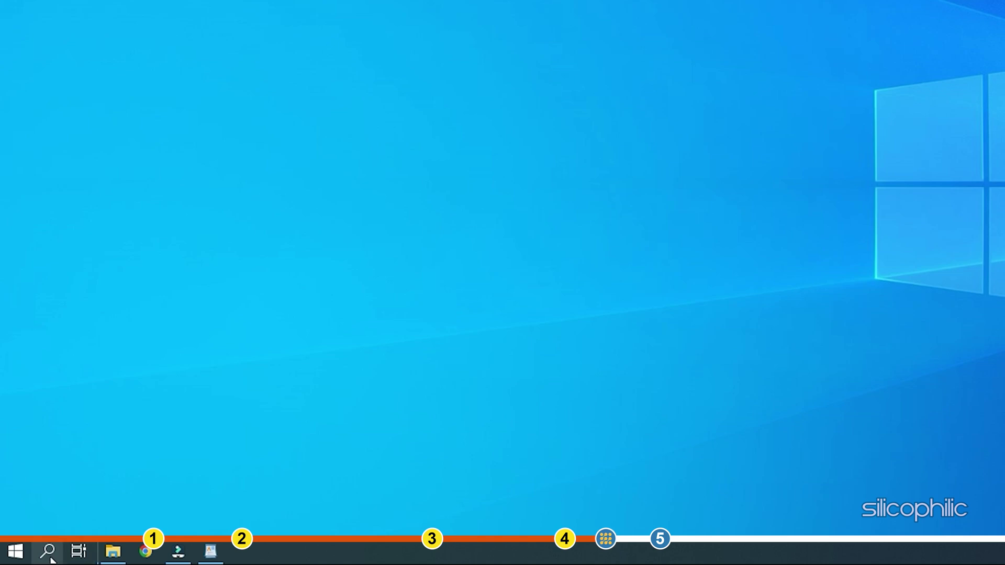
Run ipconfig /flushdns in an administrator Command Prompt found via search, then exit it.
click(33, 556)
text(cmd)
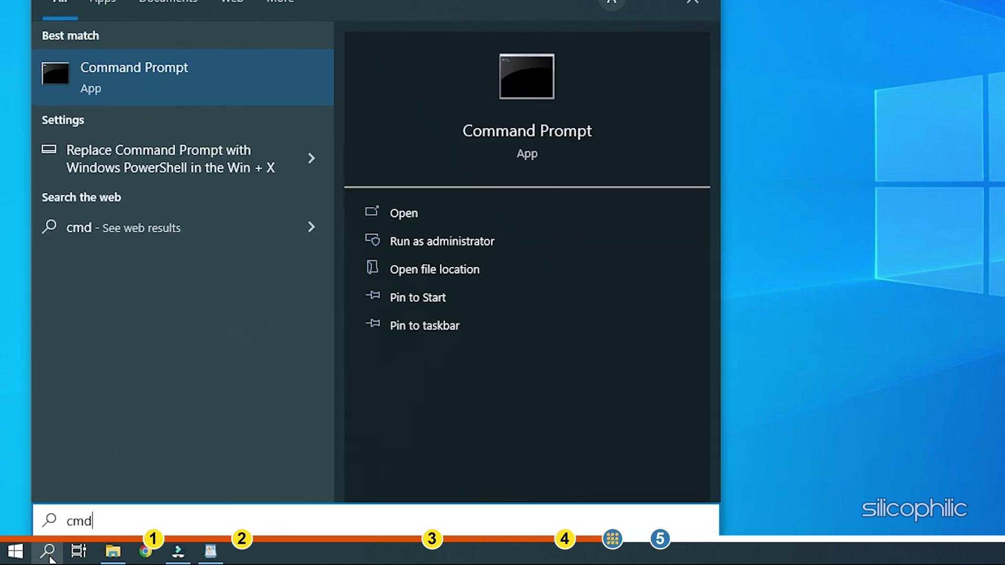
click(509, 243)
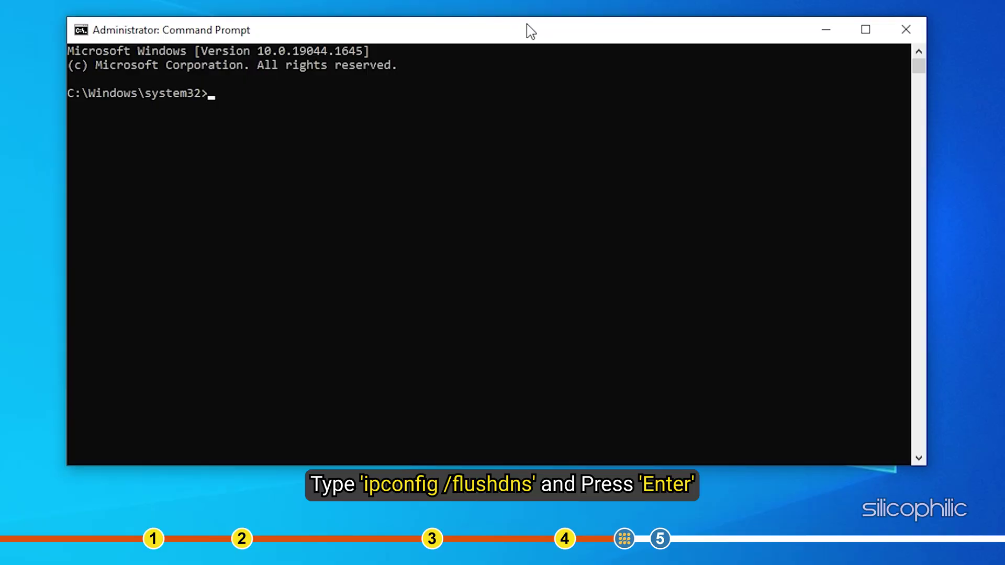
text(ipconfig /flushdns)
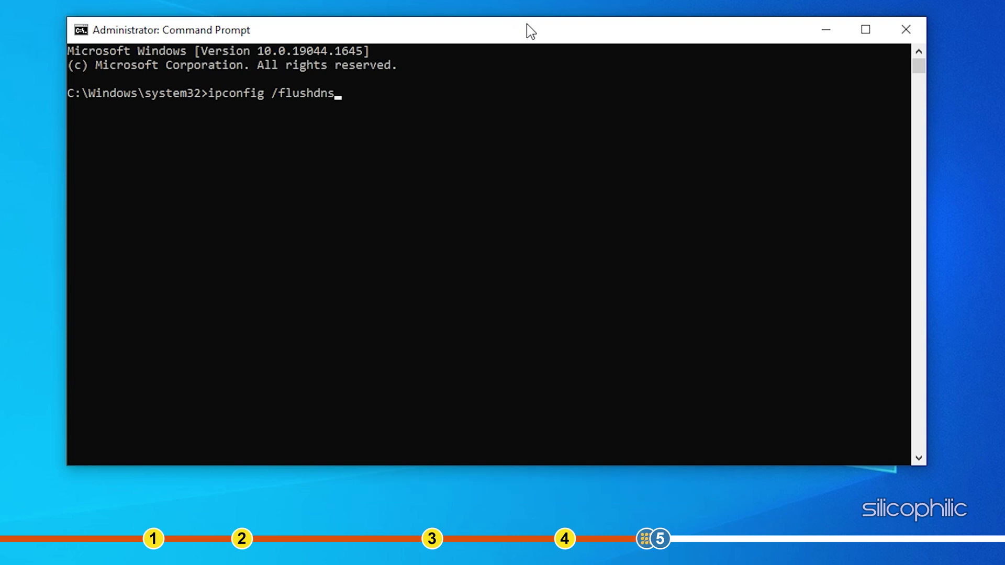
key(Return)
text(exi)
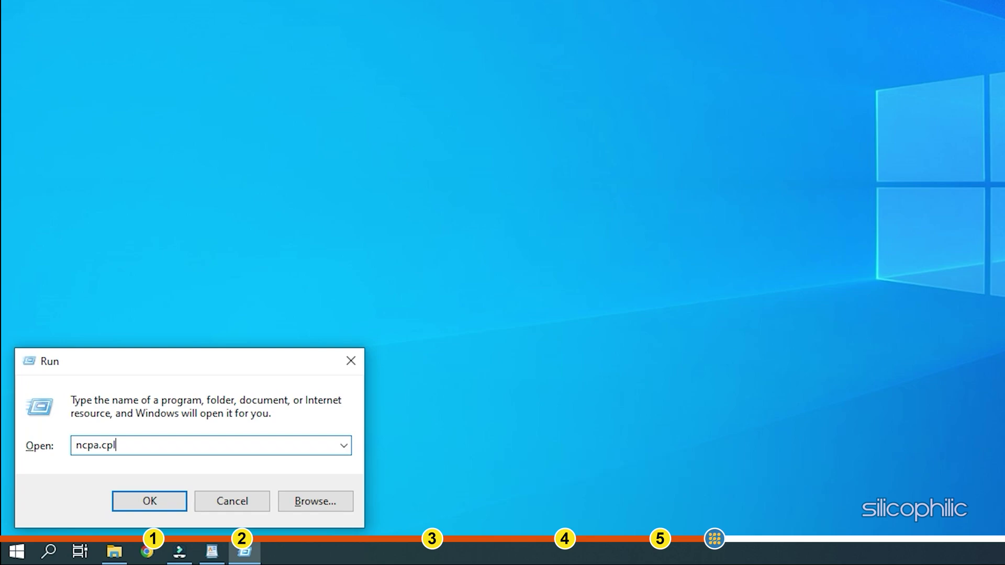
Run ncpa.cpl and bring up the context menu of the Ethernet adapter.
key(Return)
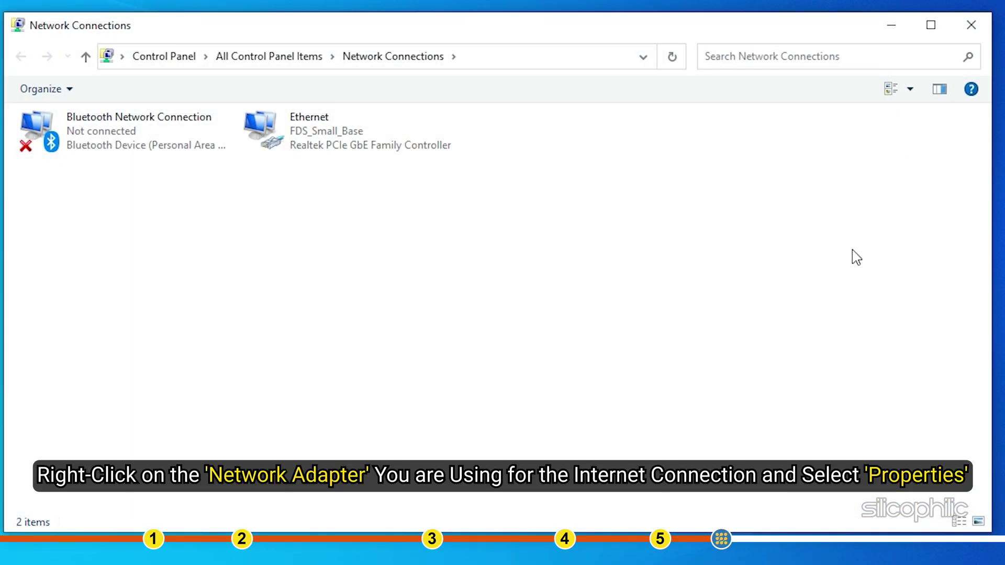
click(352, 130)
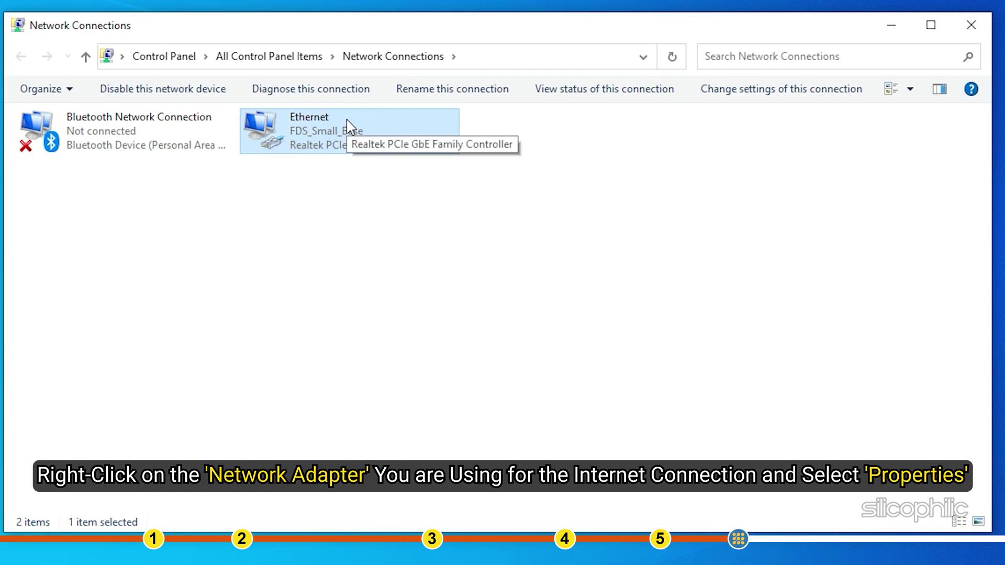
right_click(346, 120)
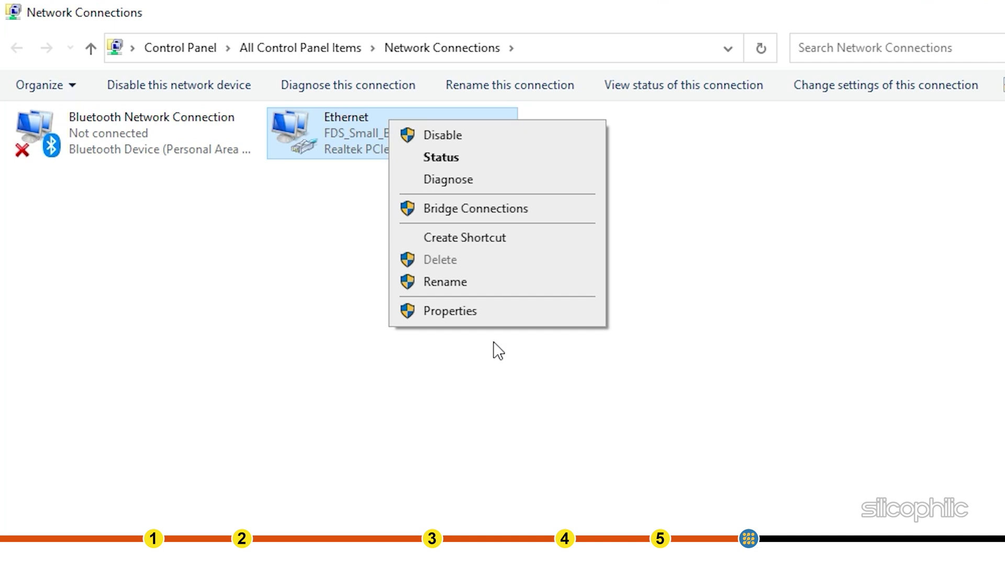
From Ethernet Properties, open the Internet Protocol Version 4 (TCP/IPv4) settings.
click(500, 314)
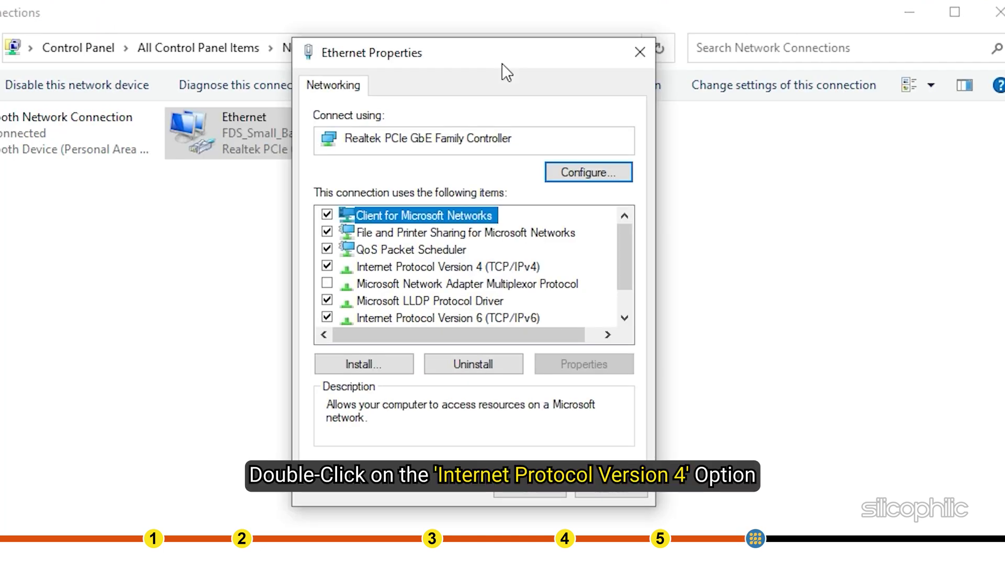
click(384, 271)
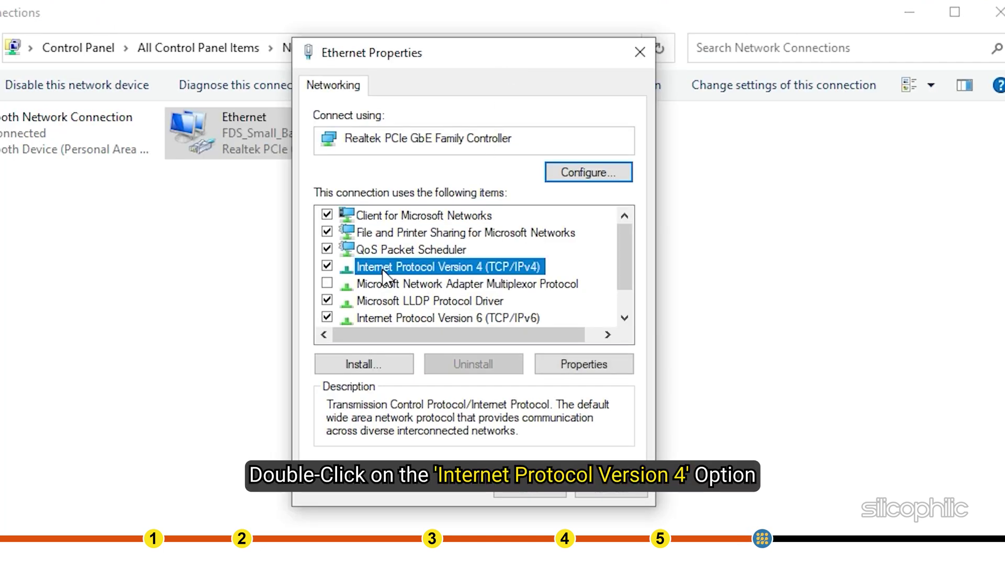
double_click(395, 269)
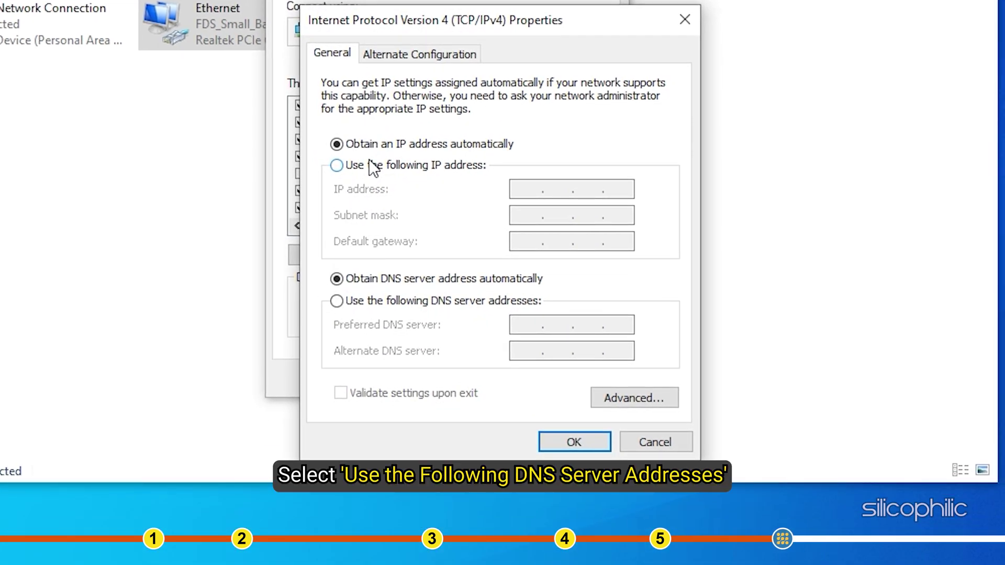
Set manual DNS servers 8.8.8.8 preferred and 8.8.4.4 alternate, and confirm with OK.
click(337, 301)
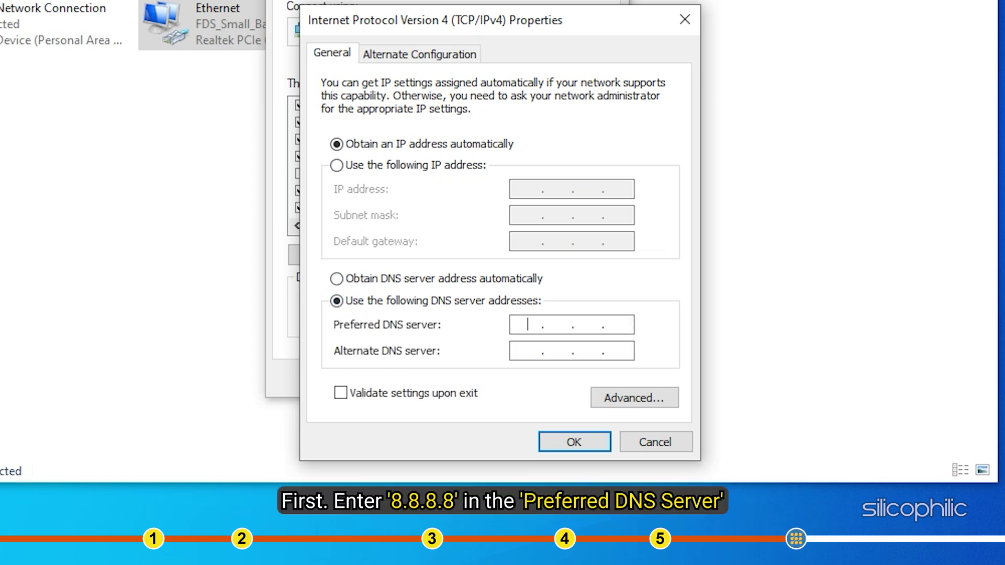
click(516, 322)
text(8.8.)
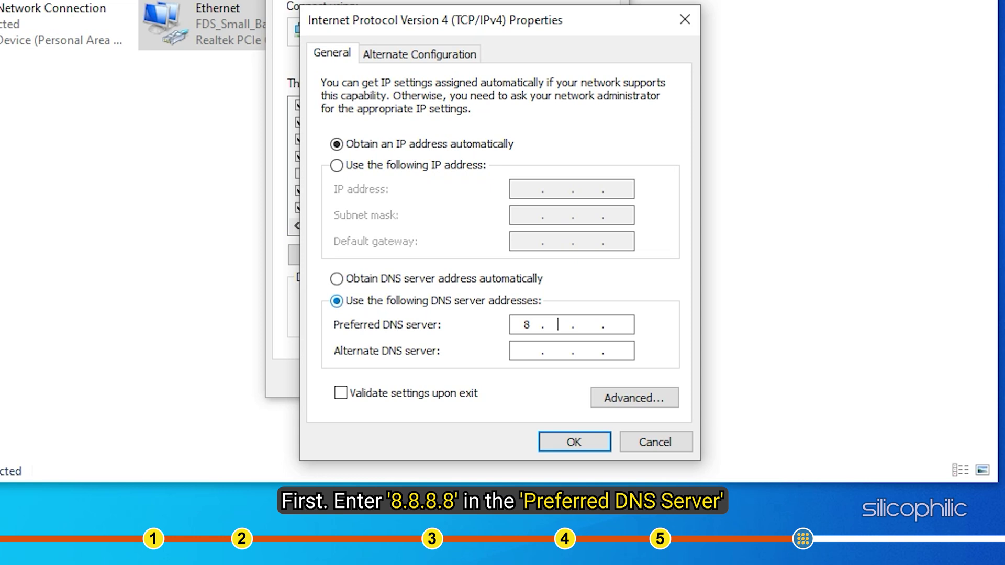
text(8.8)
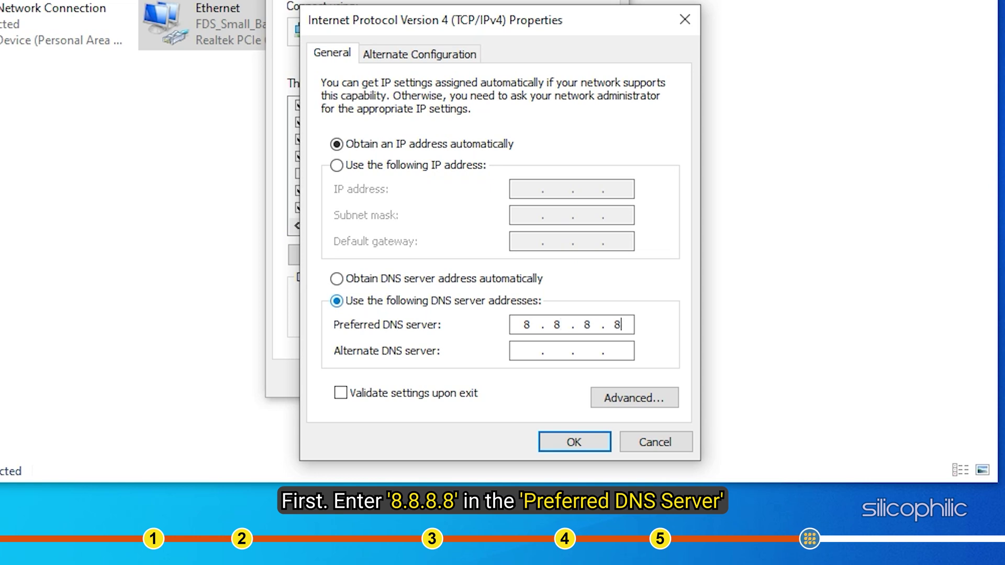
click(528, 350)
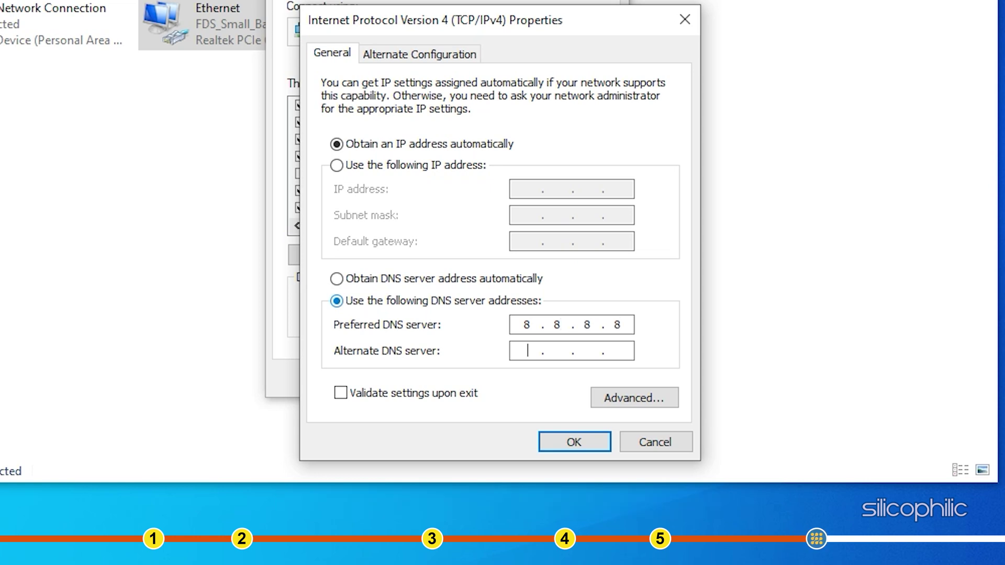
text(8.8)
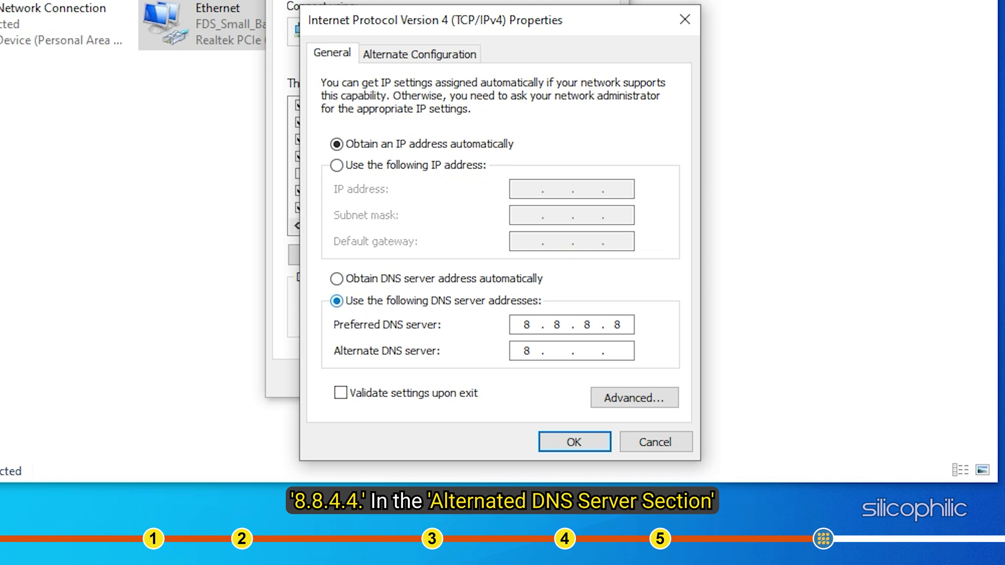
text(.4.4)
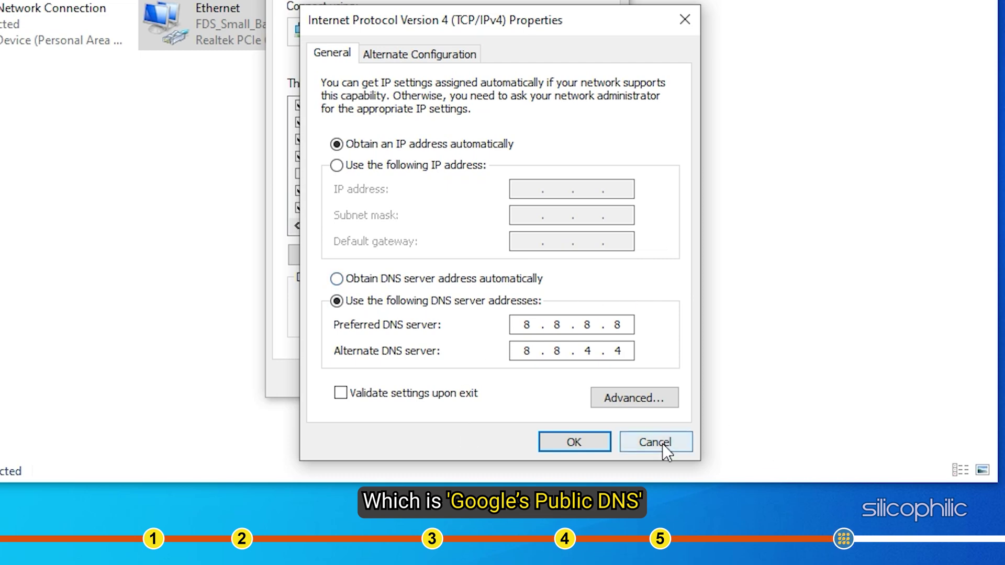
click(571, 444)
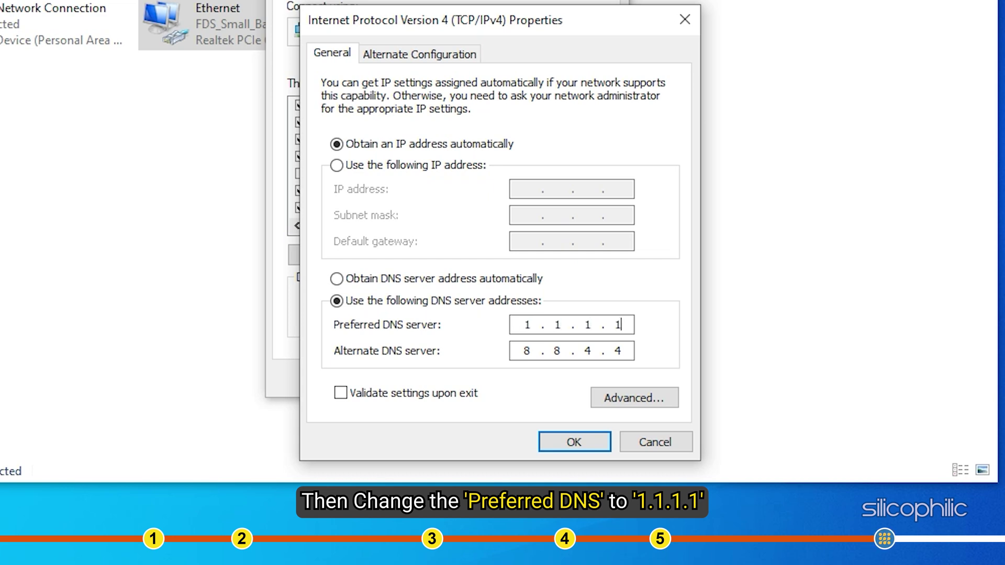
Clear the Alternate DNS server field, keeping 1.1.1.1 as preferred.
click(527, 351)
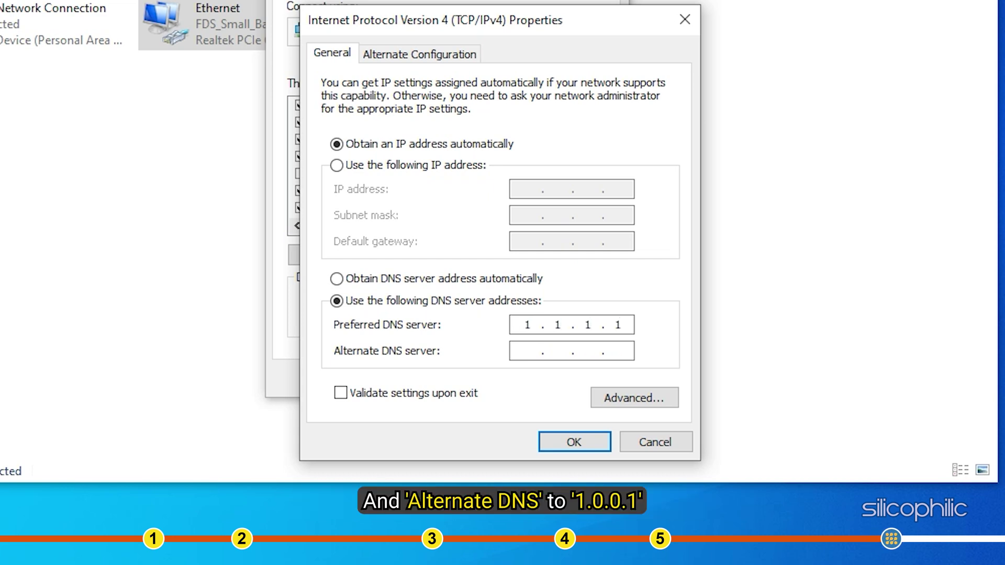